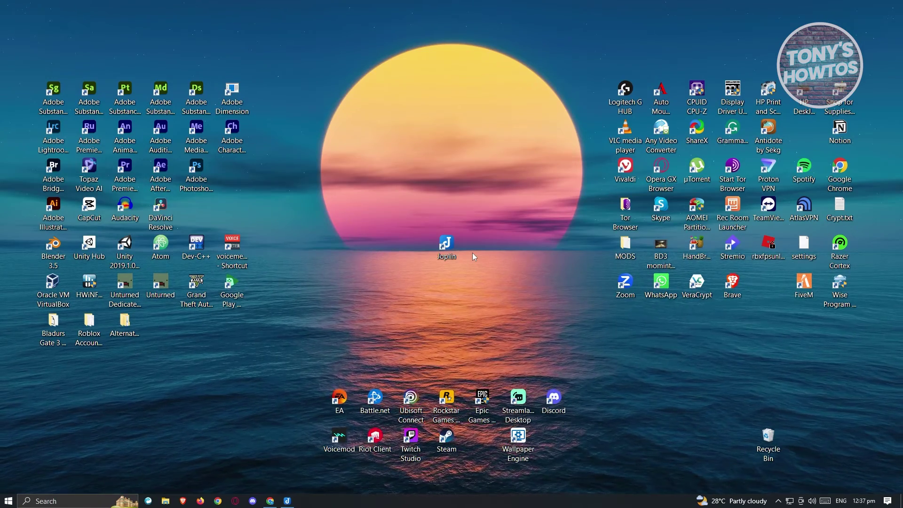
Step: Restore the Chrome window showing the Joplin website at joplinapp.org
left_click(280, 501)
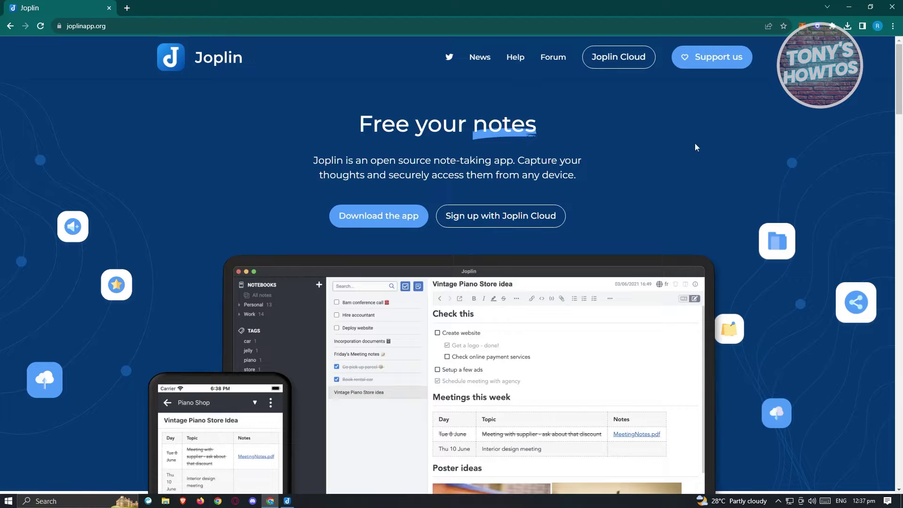
Step: Confirm the Joplin setup file is in Chrome's downloads, then minimise the browser
left_click(846, 26)
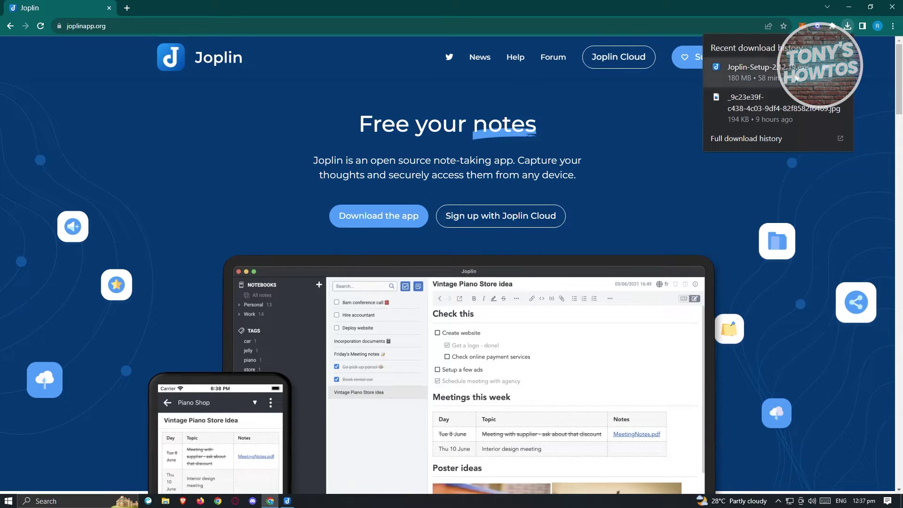
left_click(645, 137)
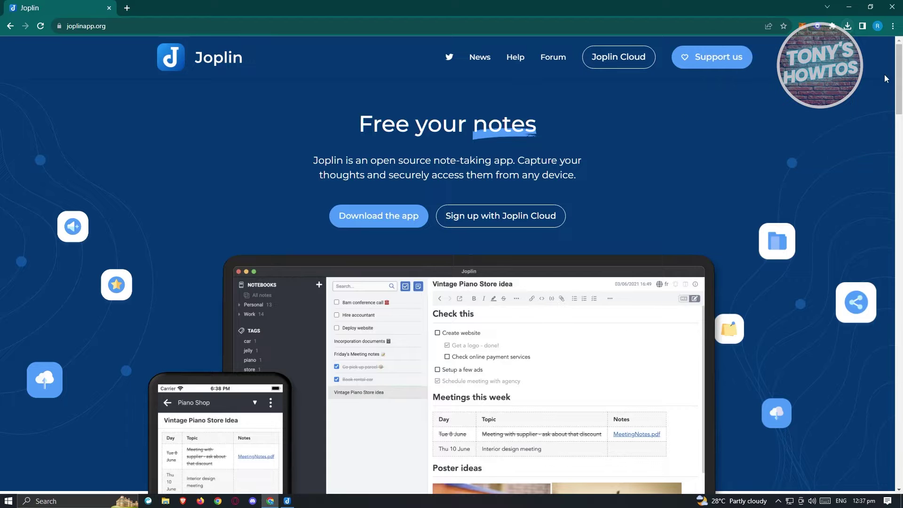
left_click(848, 11)
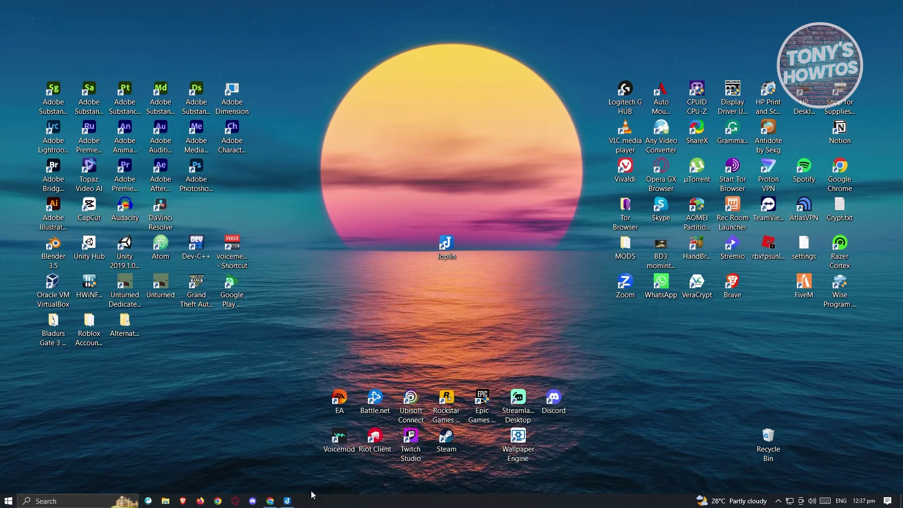
left_click(286, 501)
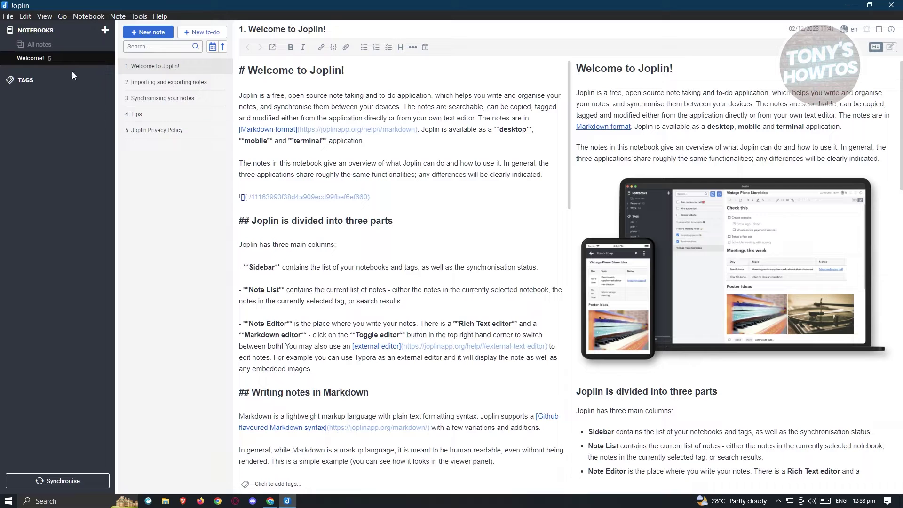
left_click(39, 47)
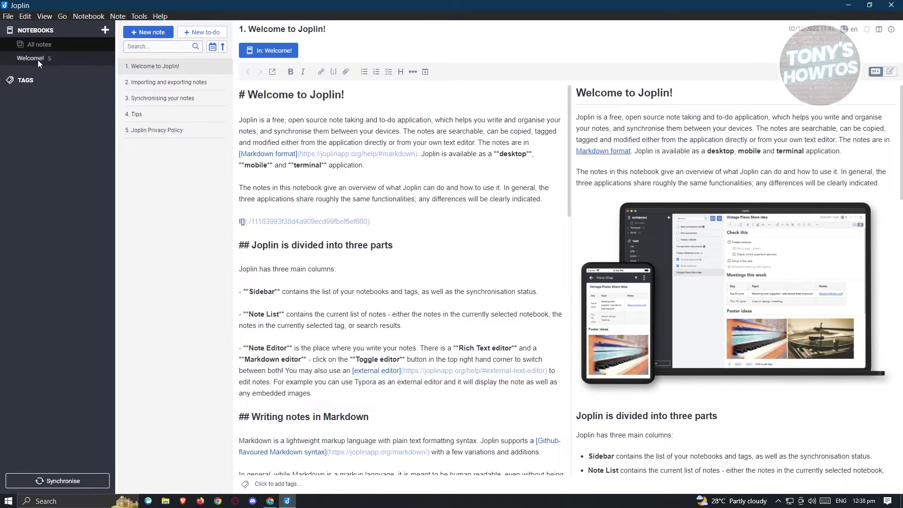
left_click(37, 60)
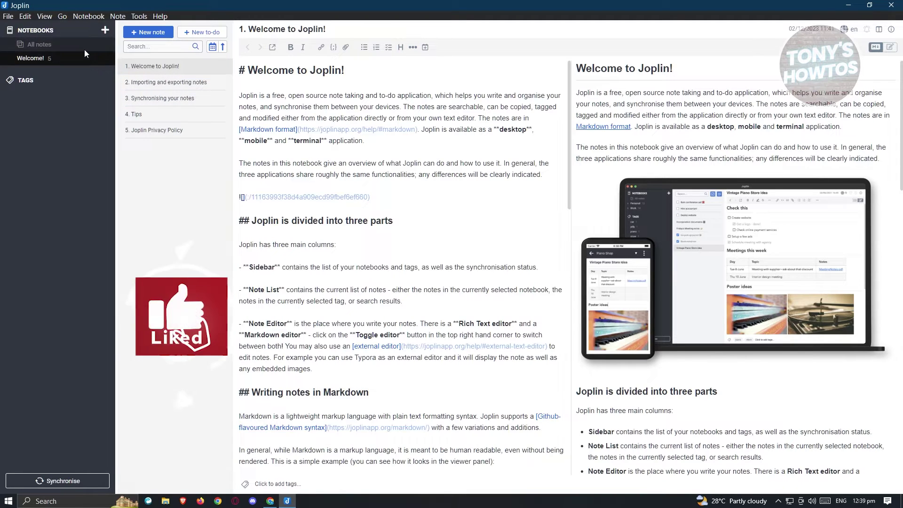
Step: Add a notebook titled SAMPLE NOTEBOOK using the grinning-face emoji as its icon
left_click(105, 30)
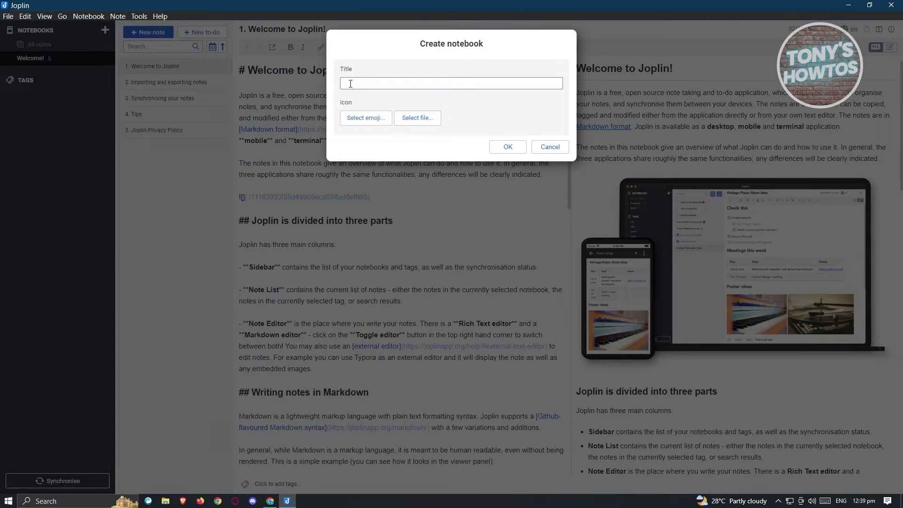
type("SaMPLE NOTEBOOK")
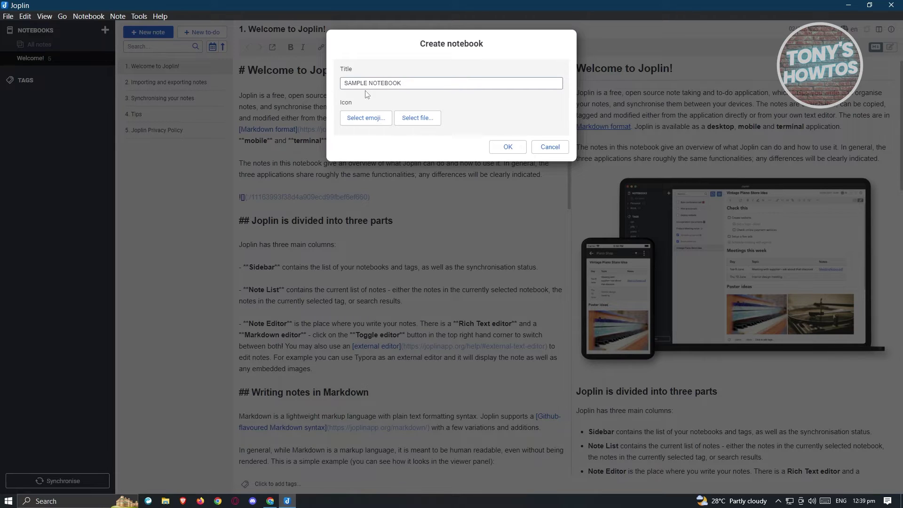
left_click(370, 121)
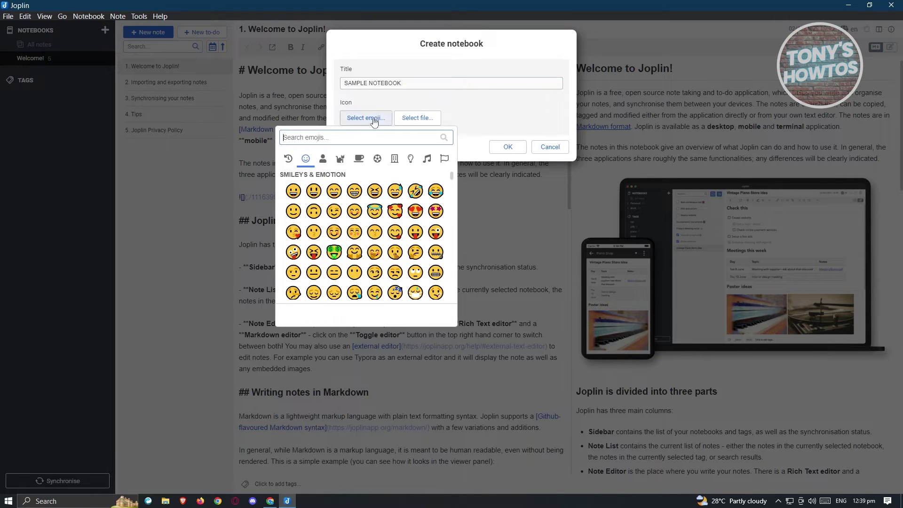
left_click(292, 191)
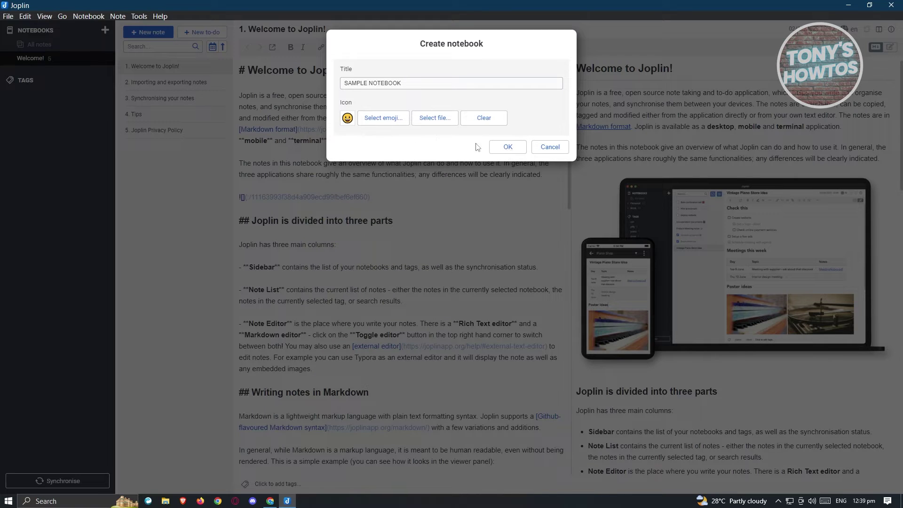
left_click(507, 149)
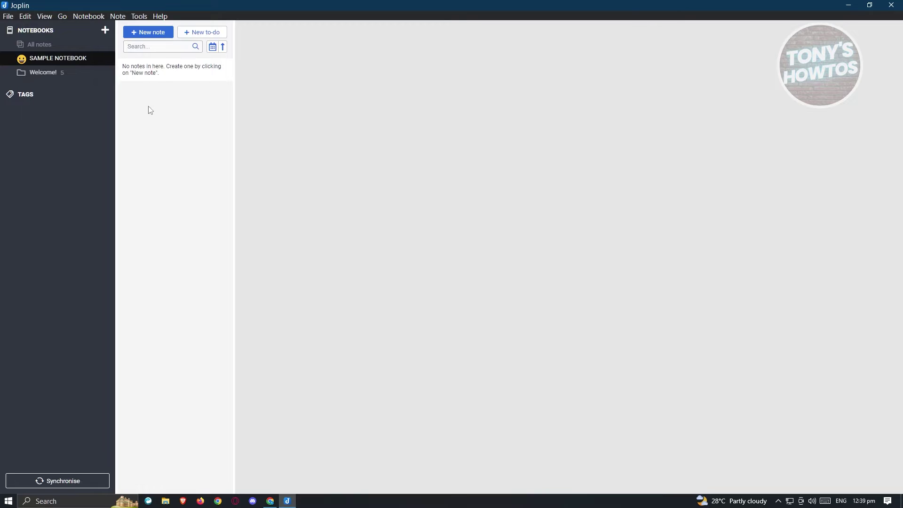
Step: Create a note titled 'TEST NOTE' and start its body with a # marker
left_click(149, 33)
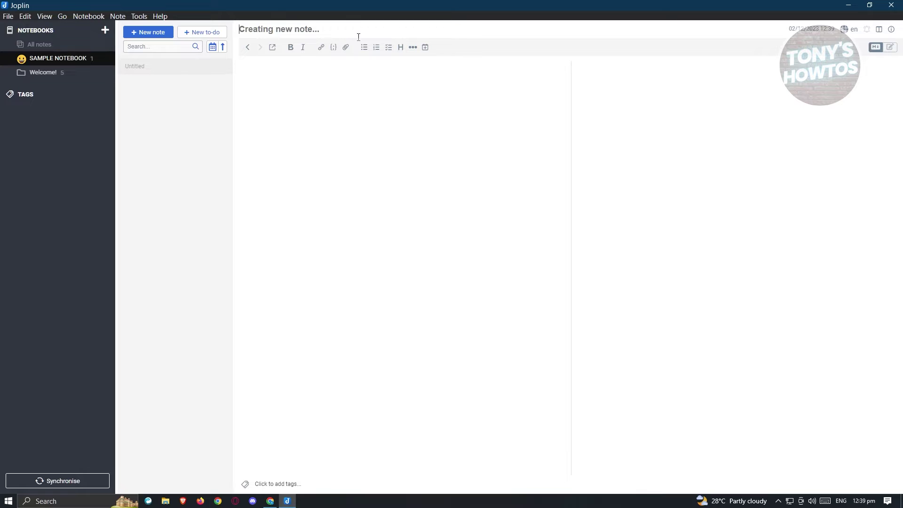
type("TES")
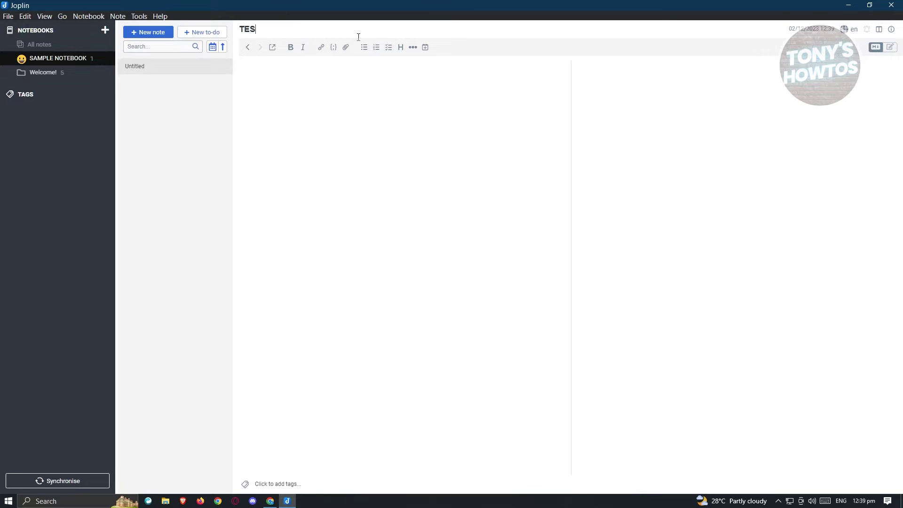
type("T NOTE")
type("#")
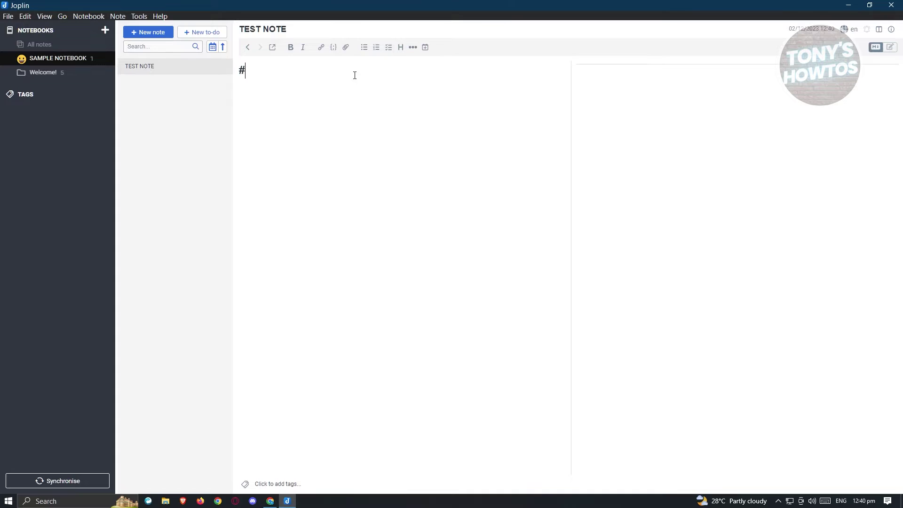
Step: Type the heading text HEADING and add a second # marker before it
type("HEADING")
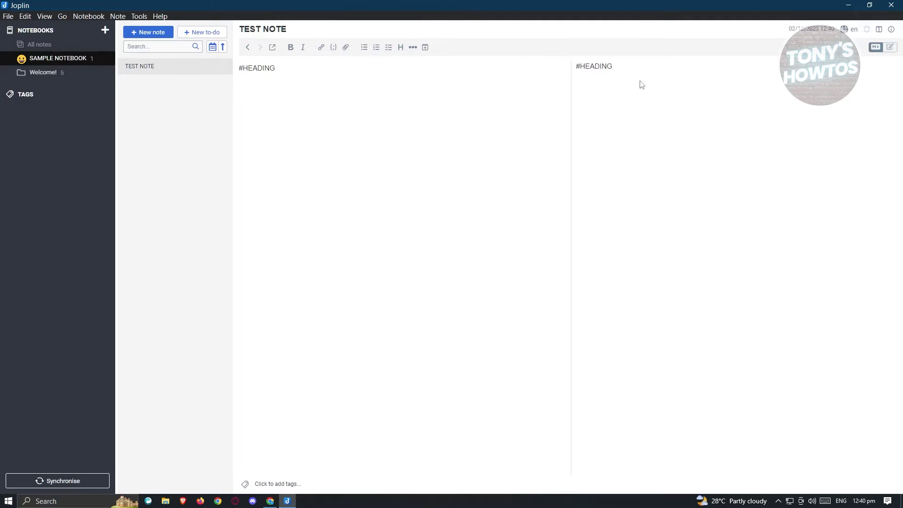
key("Up")
key("Right")
type("#")
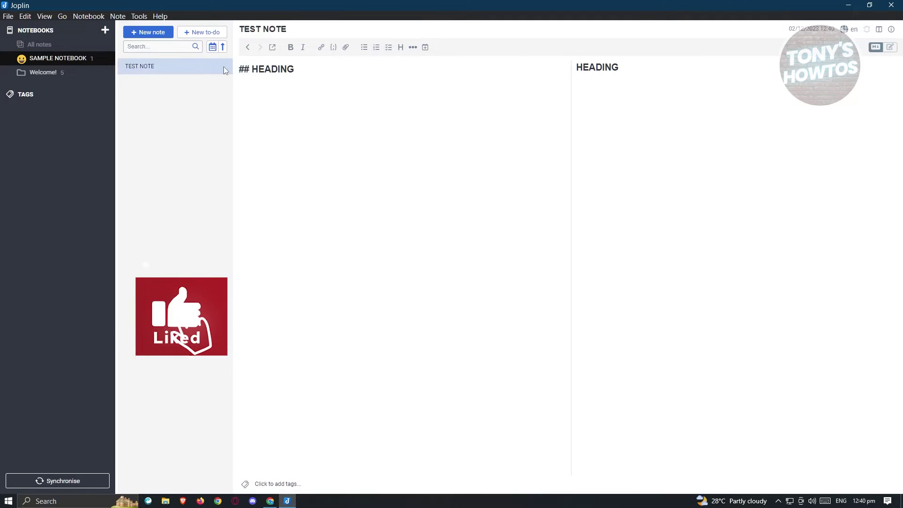
Step: Try other heading levels, then settle on a single-# HEADING with the FDGV line beneath
double_click(243, 69)
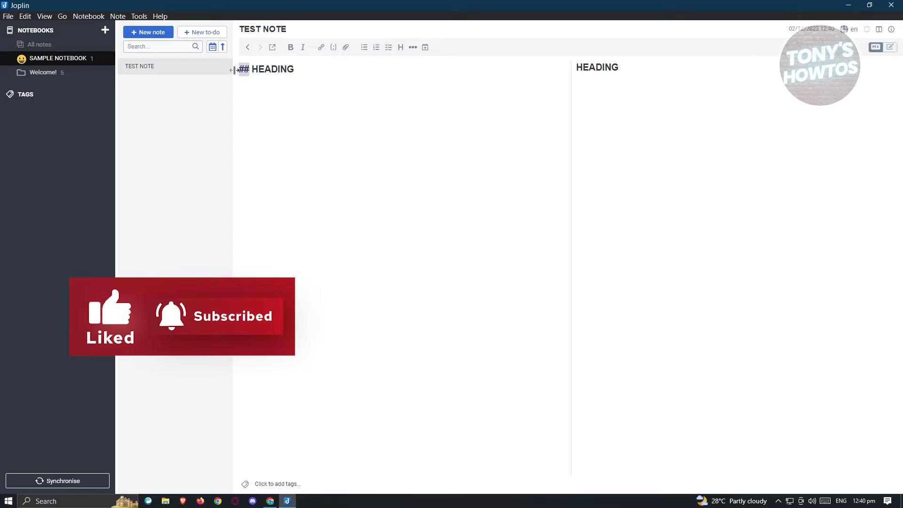
left_click(317, 73)
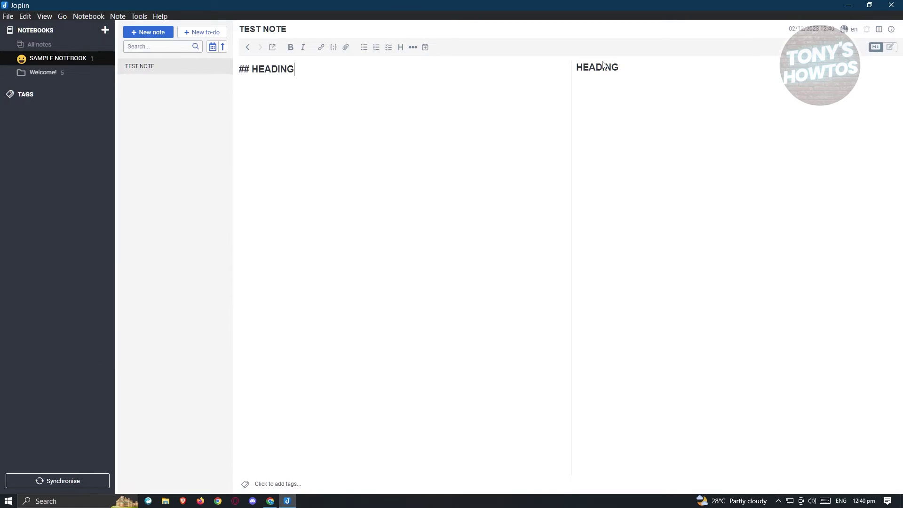
triple_click(346, 72)
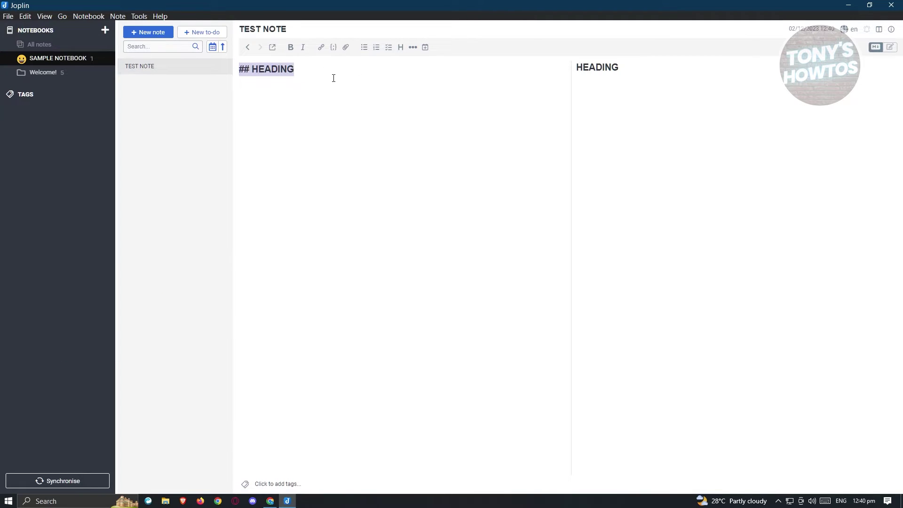
key("BackSpace")
key("ctrl+z")
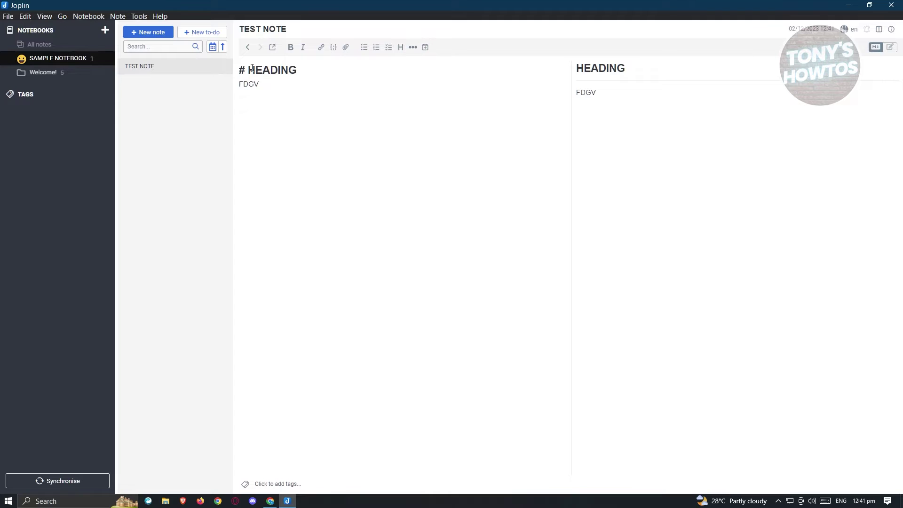
type("#")
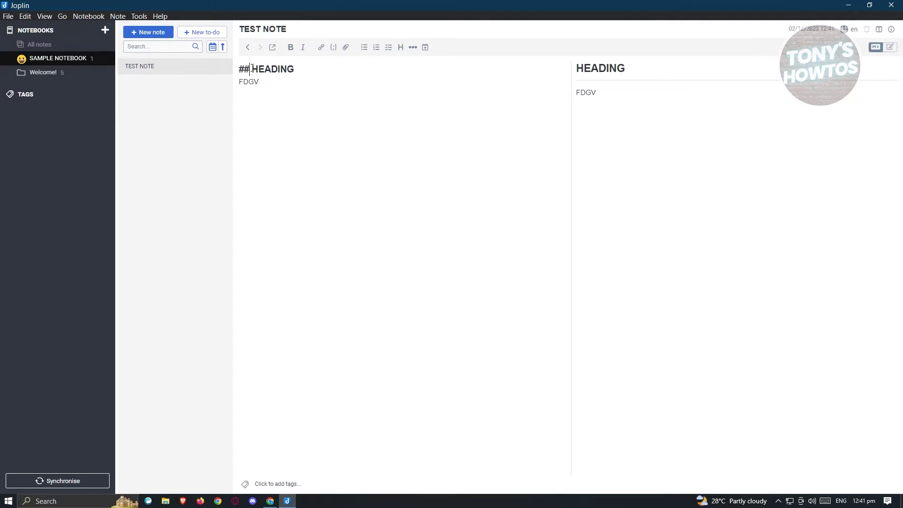
type("#")
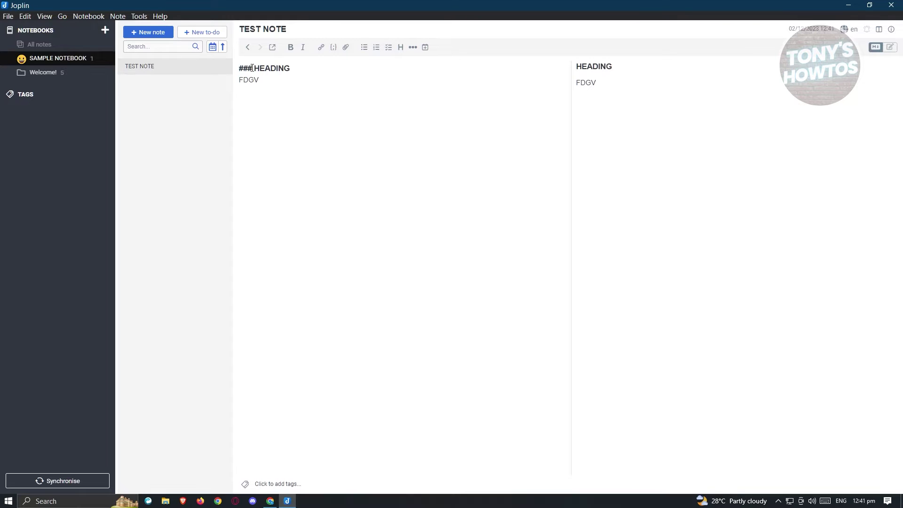
key("BackSpace")
key("BackSpace")
Step: Extend the placeholder line with 'FCASCSA GVFDSC' and add a bold **TEXT** on a new line
left_click(287, 83)
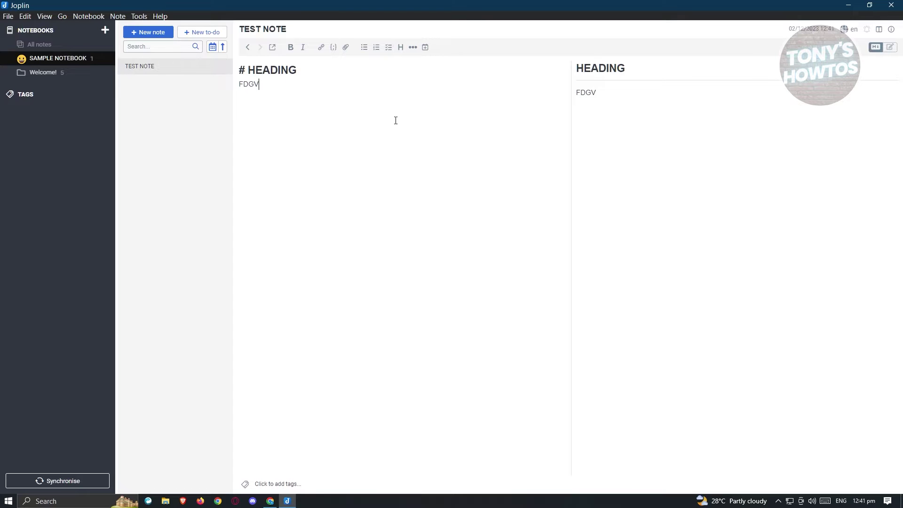
type("FCASCSA GVFDSC")
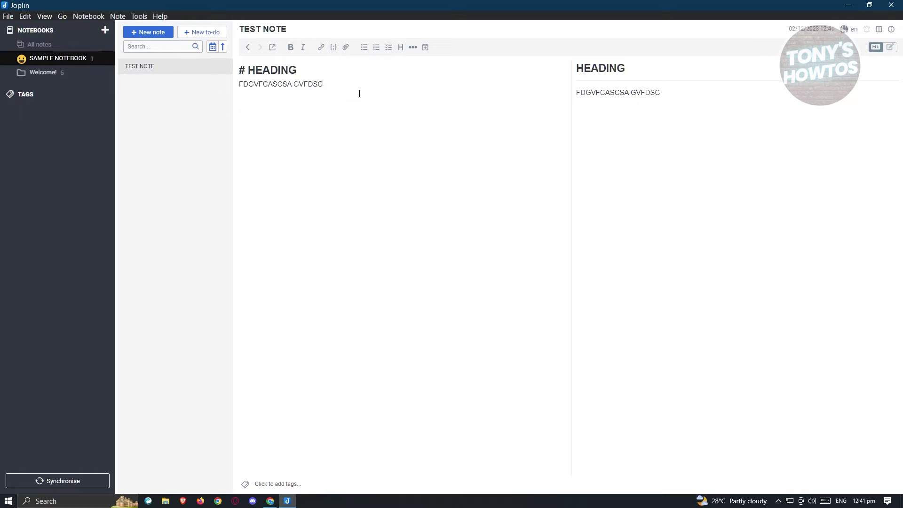
Step: Add an italic *TEXT* after the bold TEXT on the same line
type("*TEXT")
type("*")
left_click(238, 96)
type("*")
key("ctrl+a")
left_click(282, 96)
double_click(265, 95)
left_click(297, 97)
type("*TEXT")
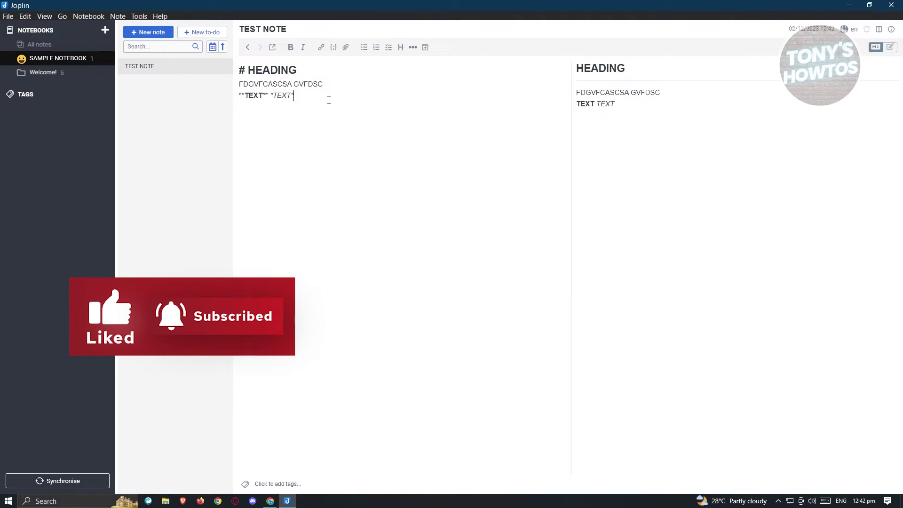
Step: Insert a bold 'strong text' line below the TEXT line
left_click_drag(298, 94, 232, 84)
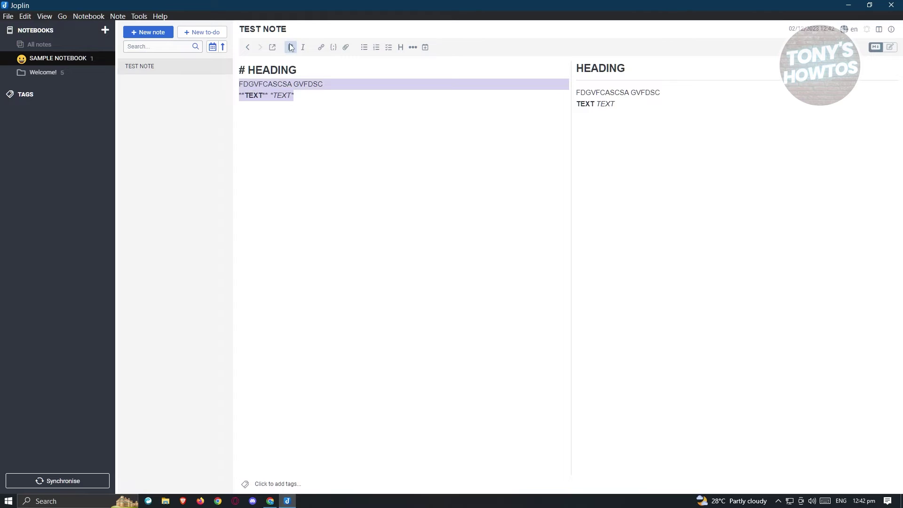
left_click(331, 96)
key("Return")
key("Return")
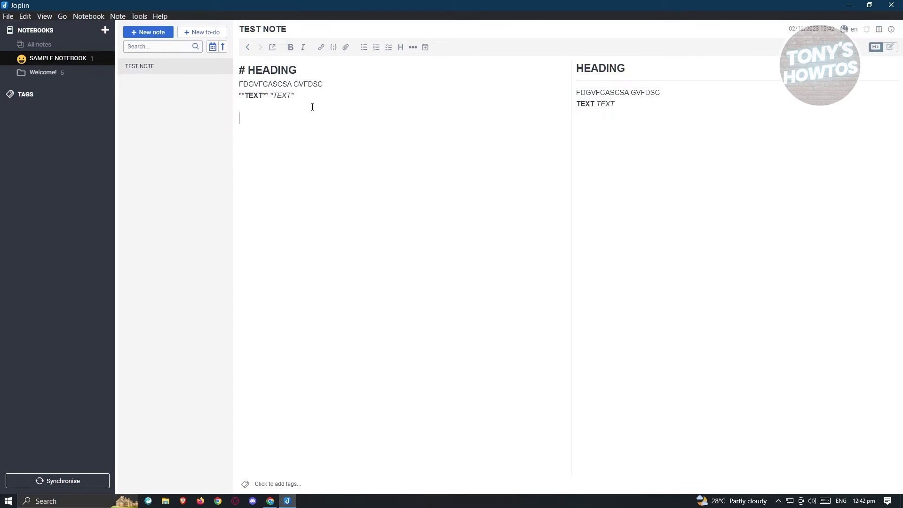
left_click(291, 47)
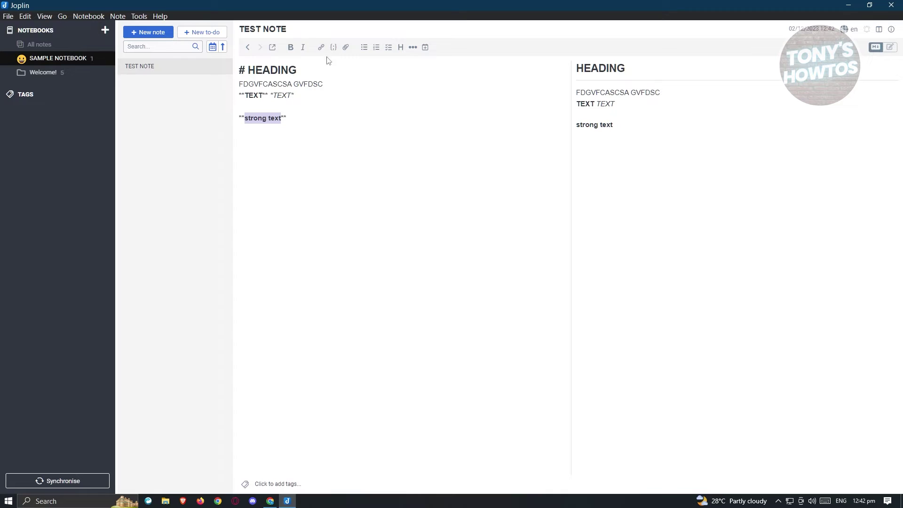
left_click(322, 117)
Step: Turn the word GVFDSC into a web link to GOOGL.COM
left_click_drag(323, 85, 293, 84)
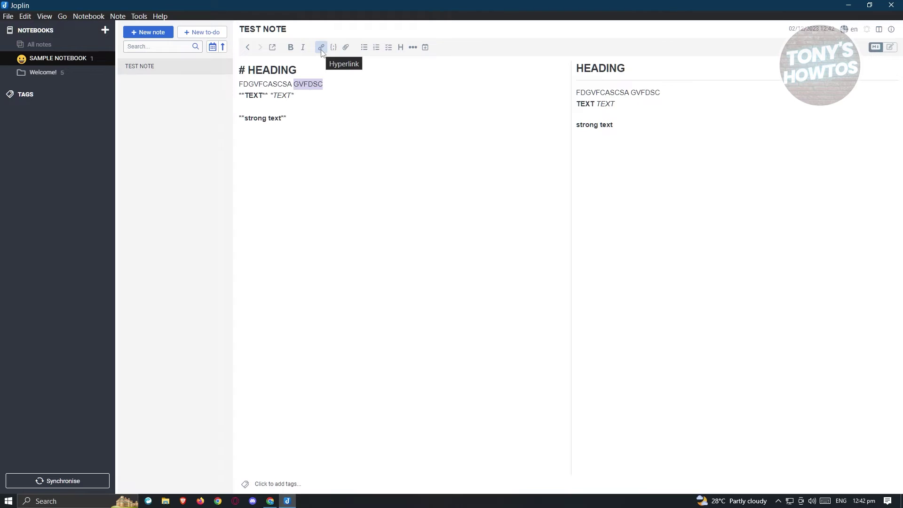
left_click(321, 48)
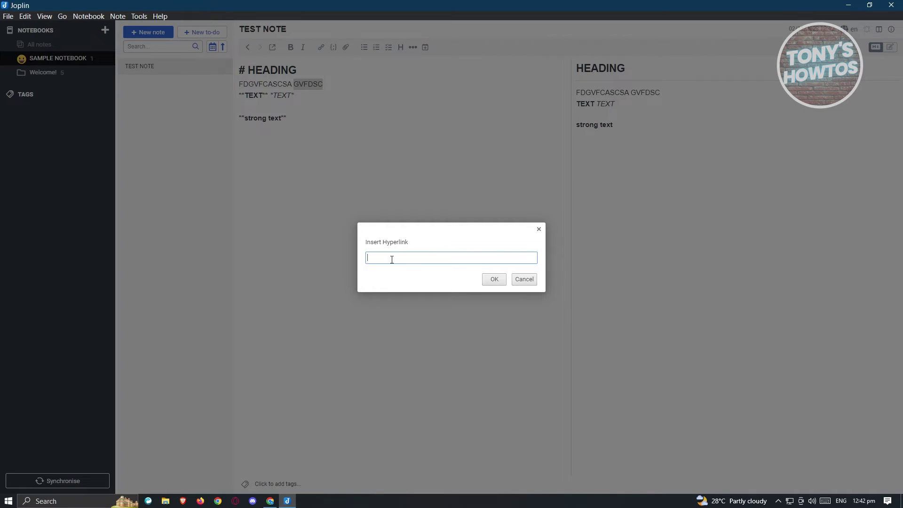
type("GOOGL.COM")
left_click(496, 280)
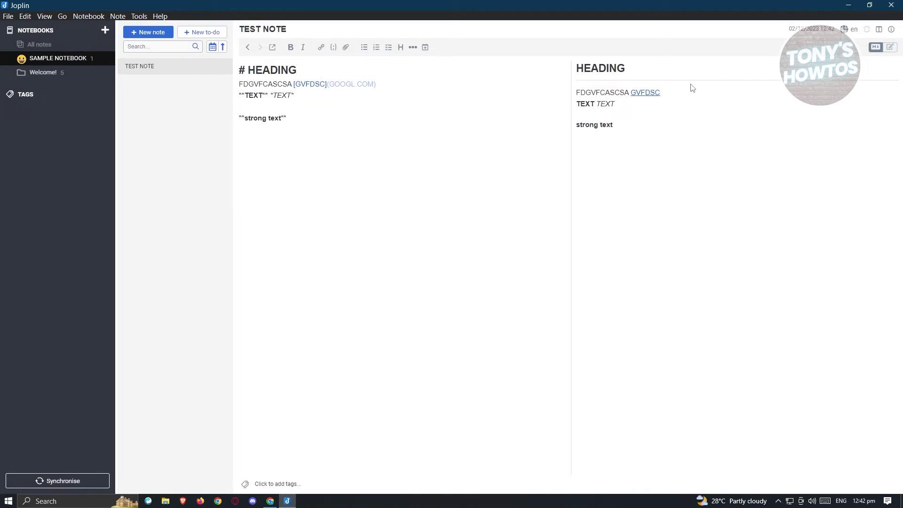
Step: Correct the link address in the editor to GOOGLE.COM
mouse_move(648, 98)
left_click(388, 86)
key("Left")
key("Left")
key("Left")
key("Left")
key("Left")
type("E")
left_click(406, 89)
left_click(295, 136)
Step: Create a new note titled TEST in SAMPLE NOTEBOOK
left_click(146, 32)
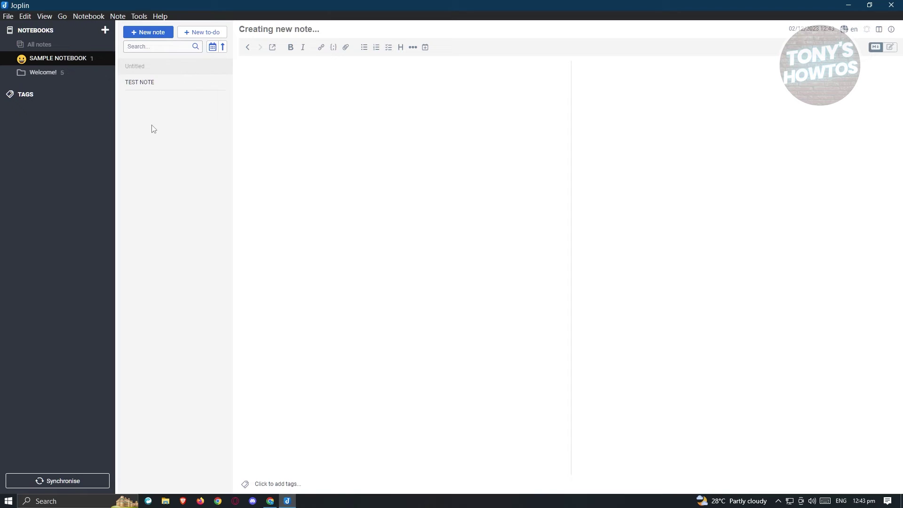
left_click(323, 30)
type("TEST")
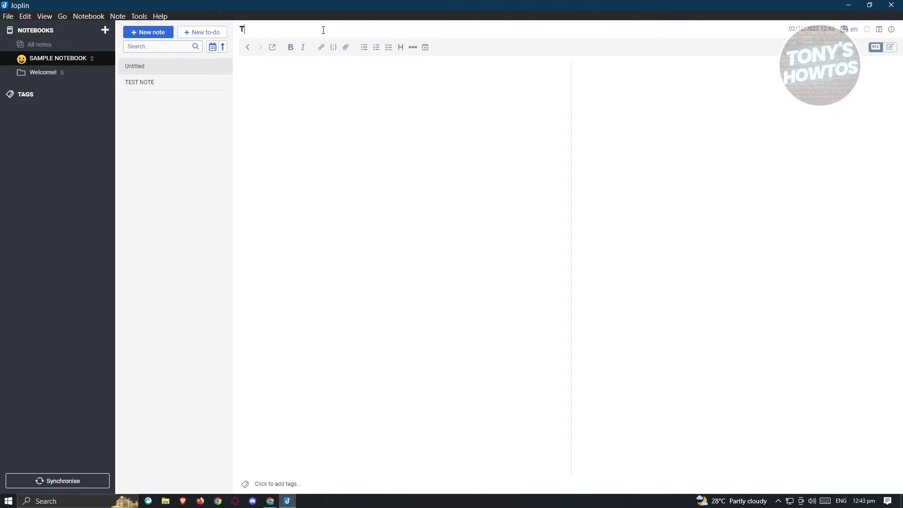
Step: Copy the TEST note's Markdown link and go back to TEST NOTE
right_click(149, 68)
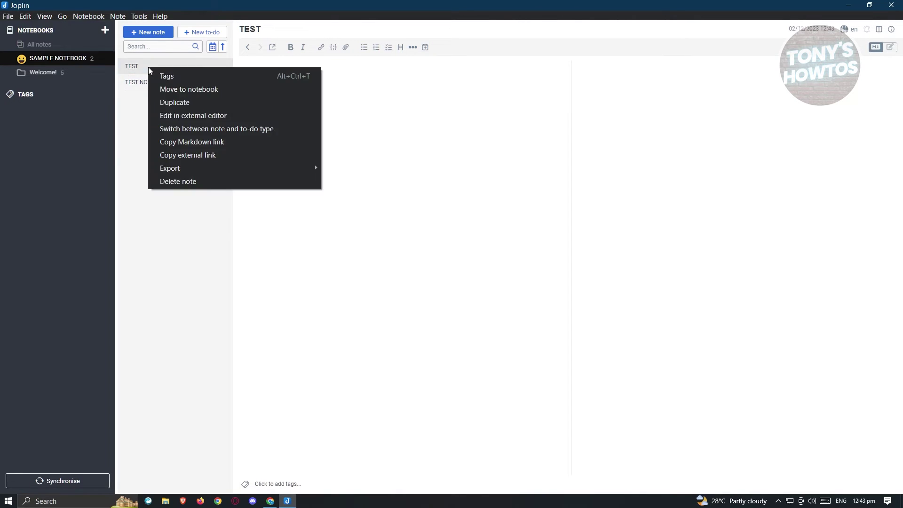
left_click(218, 146)
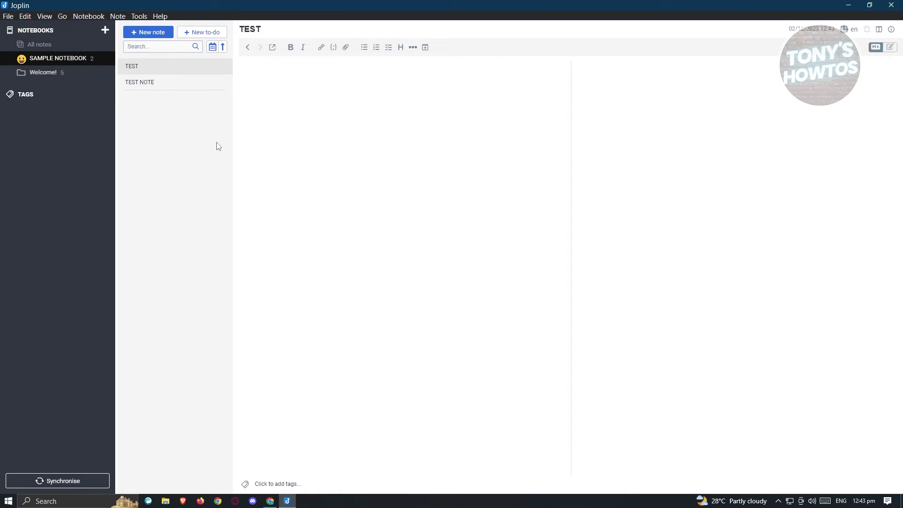
left_click(144, 90)
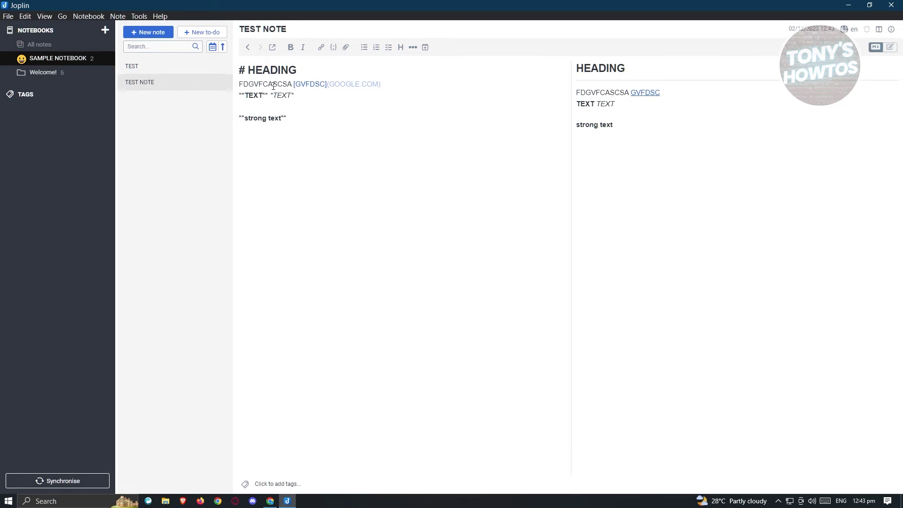
Step: Link the italic word TEXT to the TEST note using the pasted Markdown link
left_click_drag(273, 96, 291, 97)
left_click(321, 48)
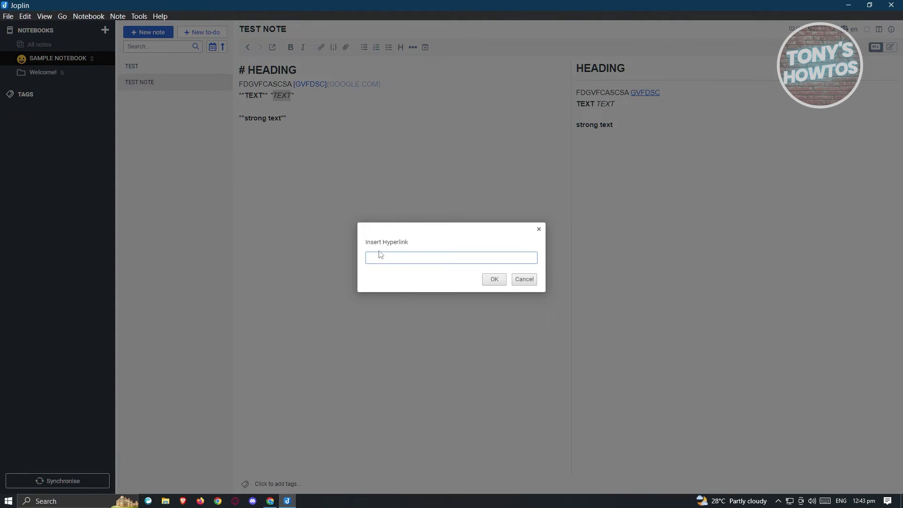
right_click(382, 257)
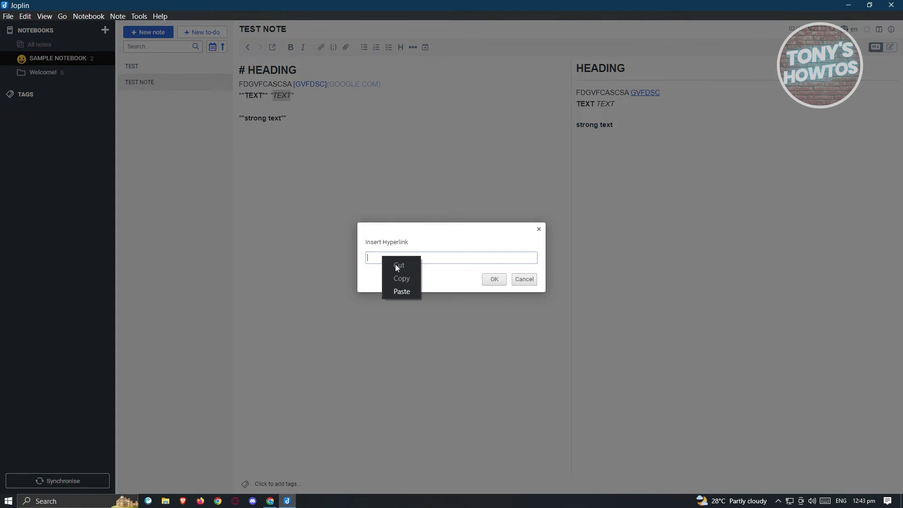
left_click(404, 291)
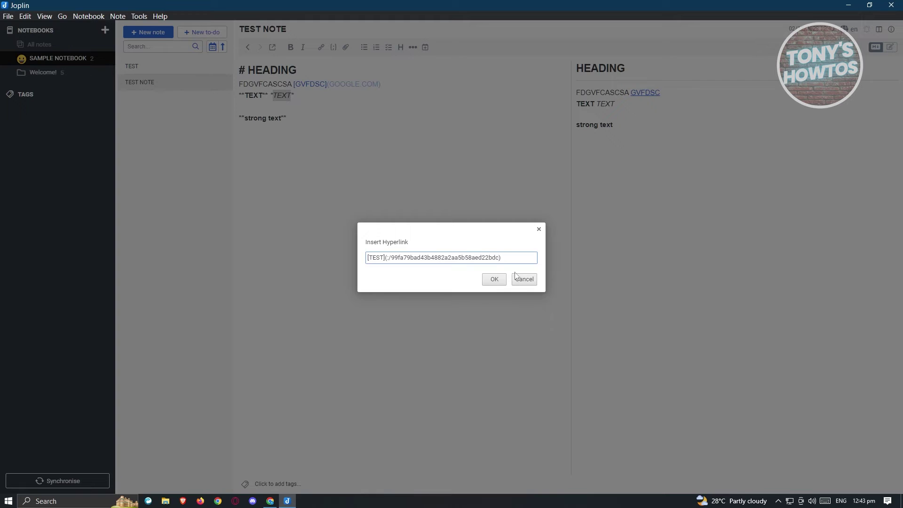
left_click(497, 279)
left_click(333, 124)
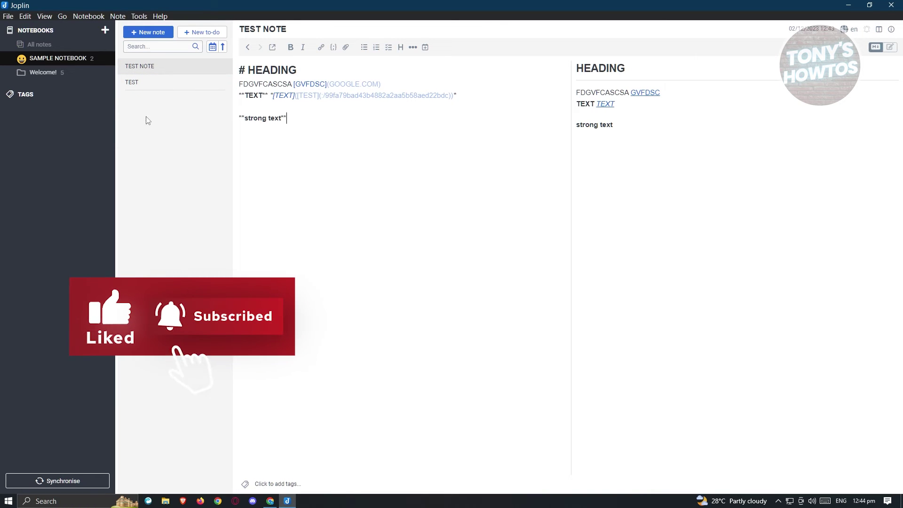
Step: Create a new to-do in SAMPLE NOTEBOOK, mark it done, then mark it not done again
left_click(201, 32)
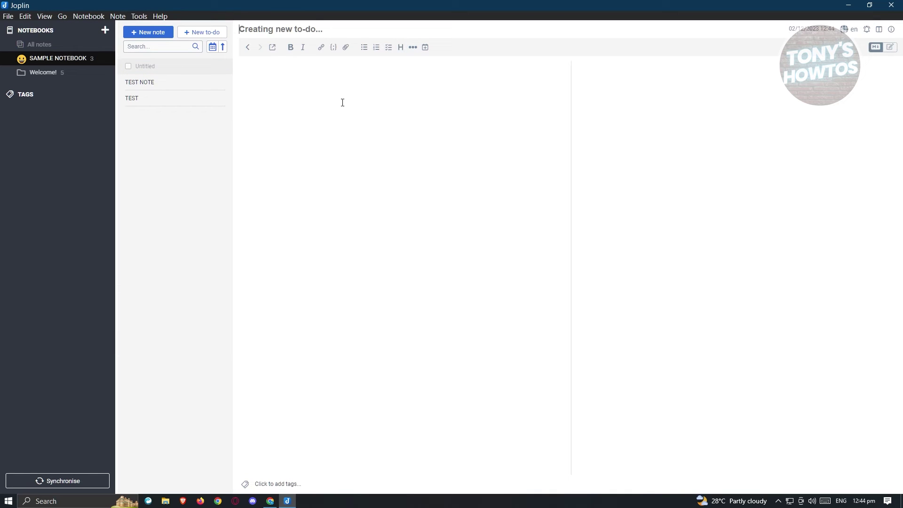
left_click(127, 67)
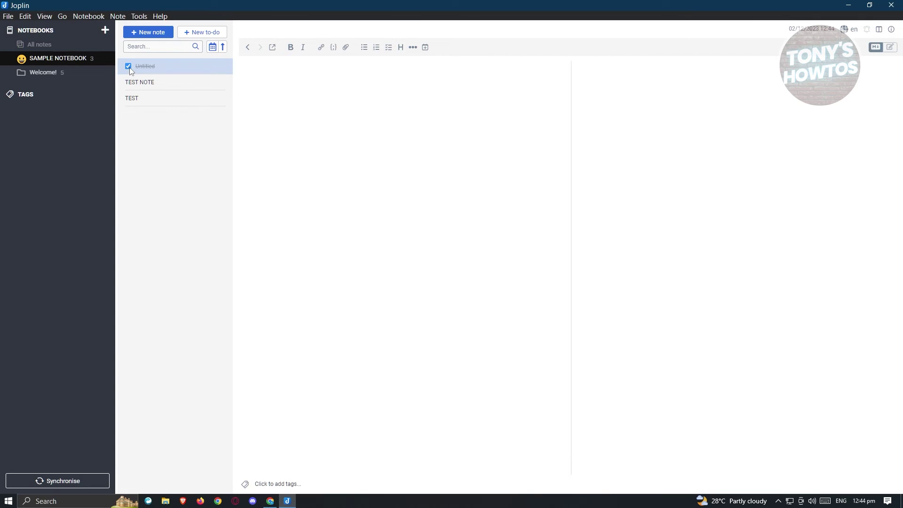
left_click(194, 82)
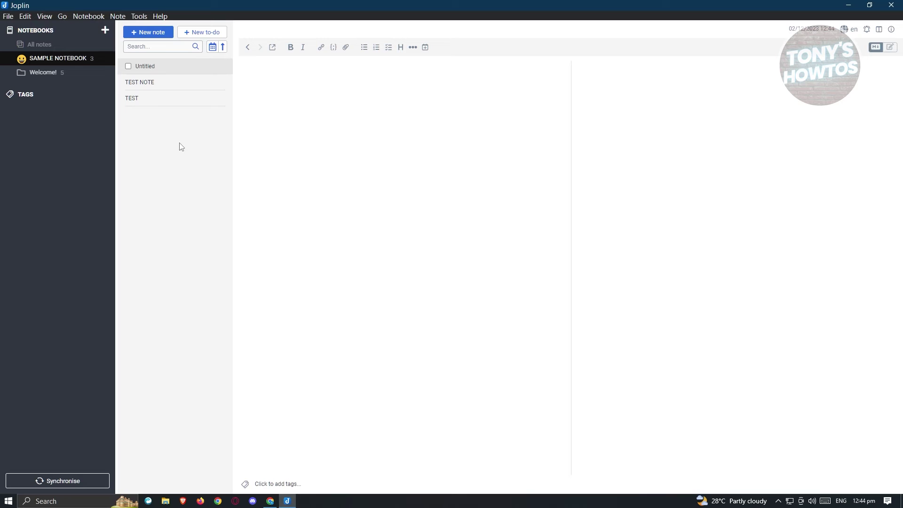
Step: Set the Appearance theme to Dark in Tools > Options and apply it
left_click(140, 17)
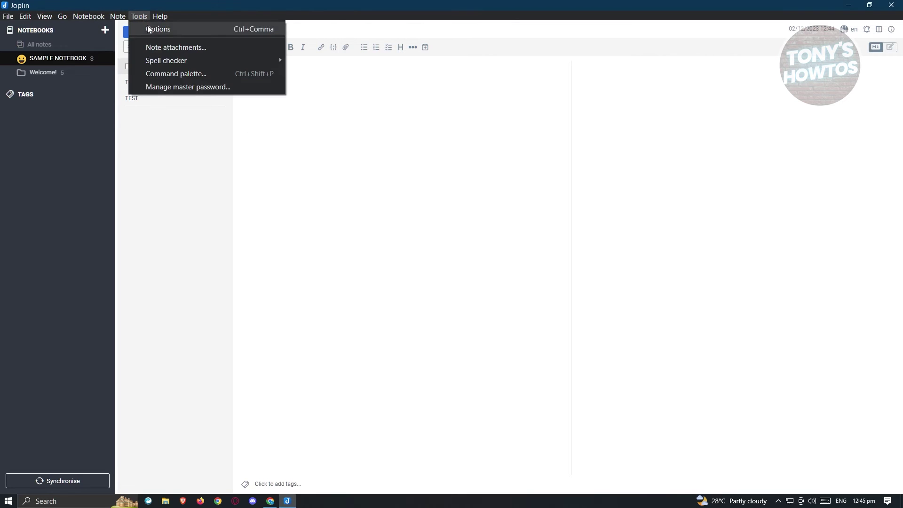
left_click(150, 30)
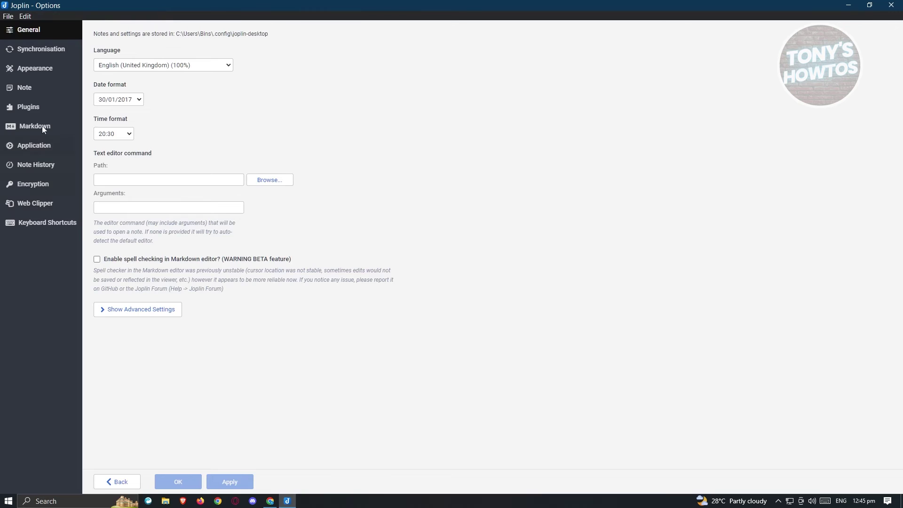
left_click(37, 70)
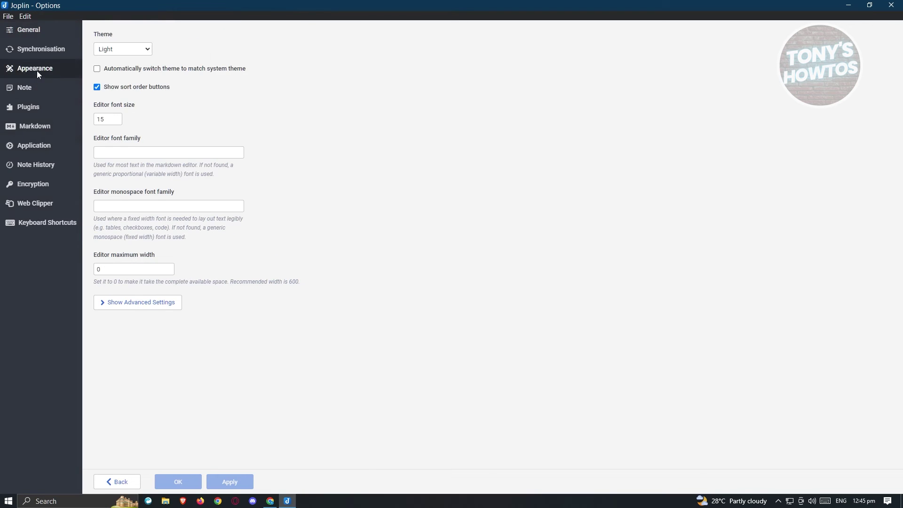
left_click(142, 49)
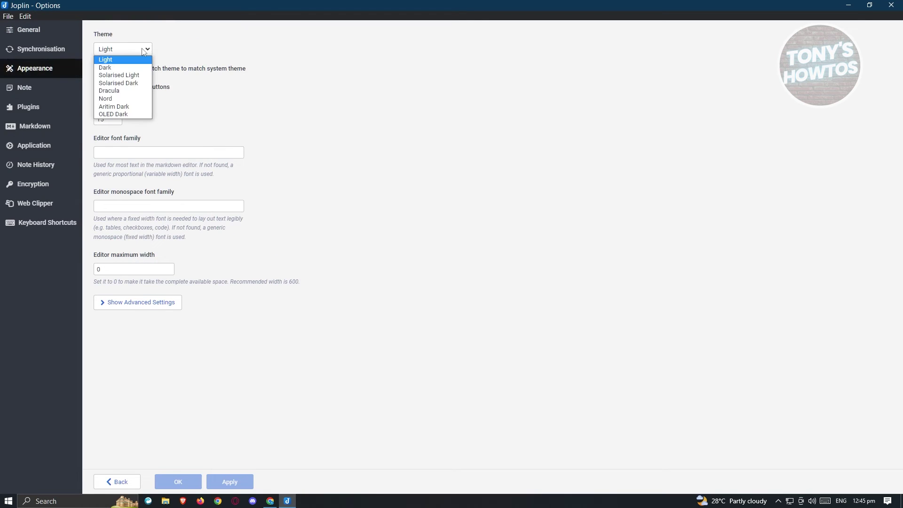
left_click(119, 68)
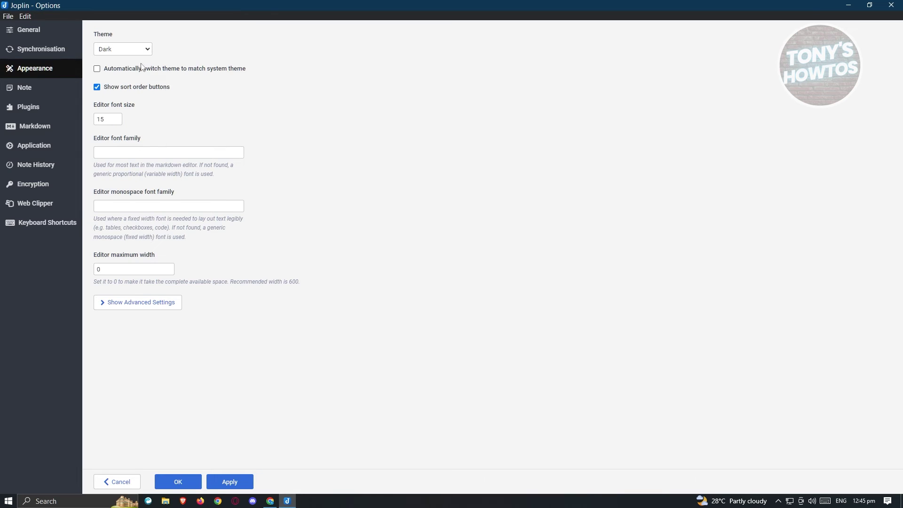
left_click(22, 111)
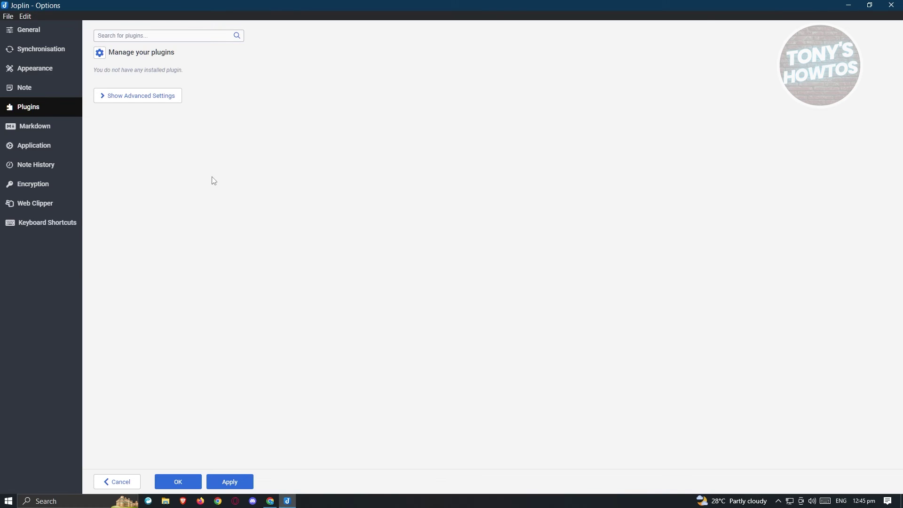
left_click(229, 483)
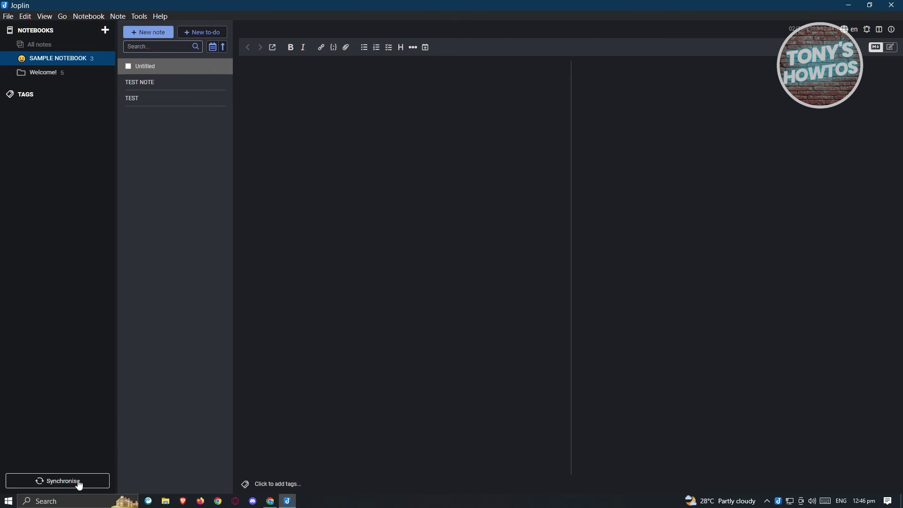
left_click(94, 480)
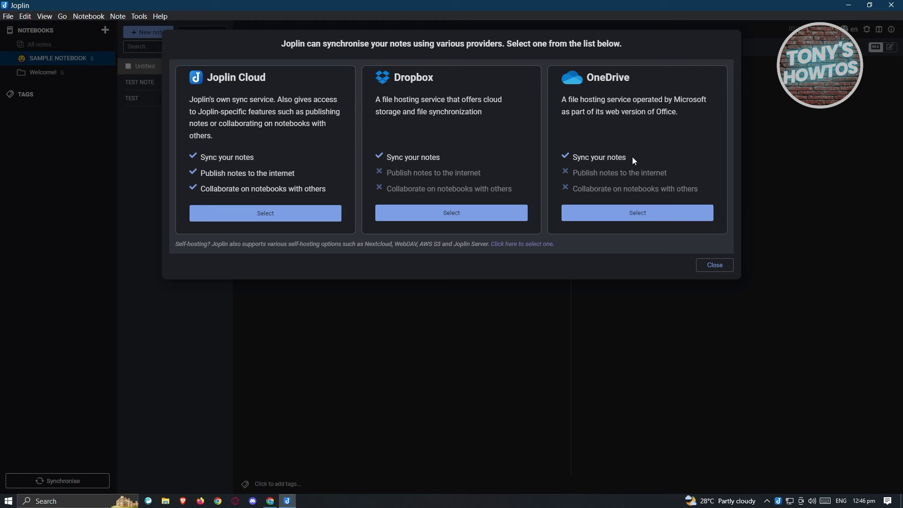
left_click_drag(633, 158, 577, 158)
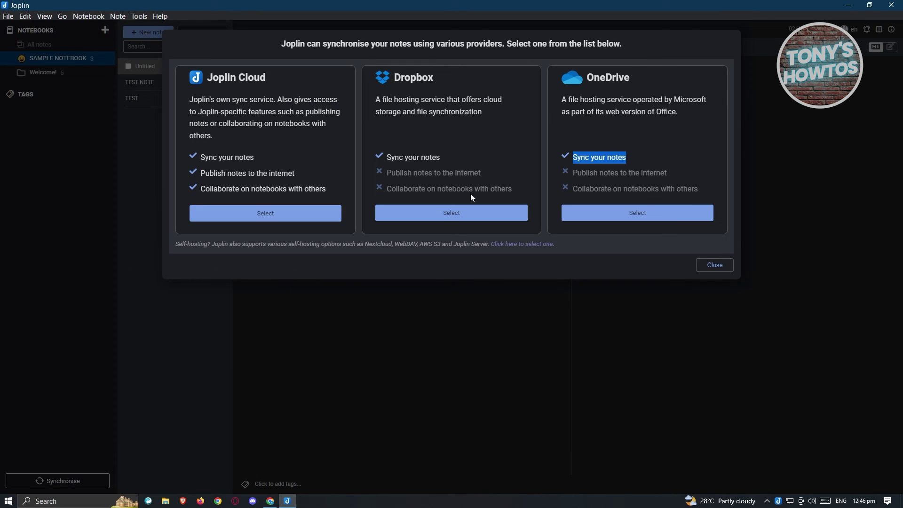
left_click(724, 268)
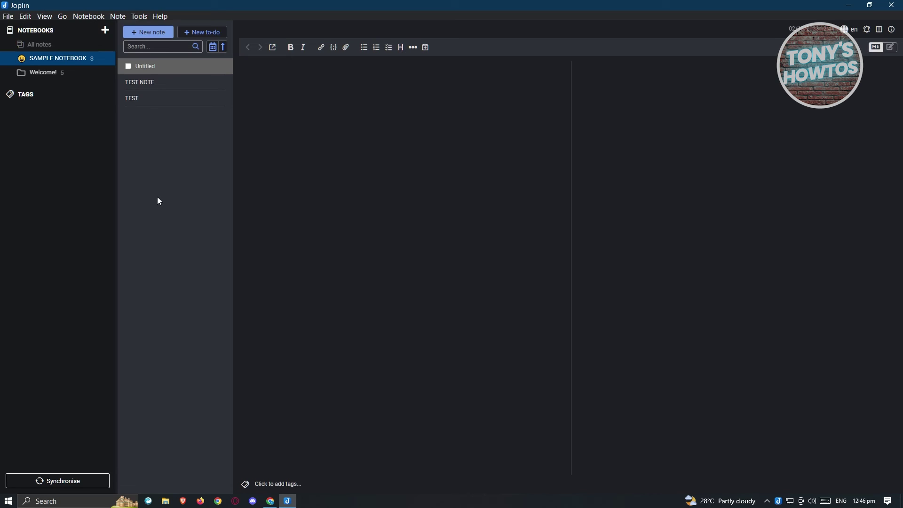
Step: Check TEST NOTE's Export menu, then show the File > Export all formats (JEX, RAW, Markdown, HTML, PDF)
right_click(158, 87)
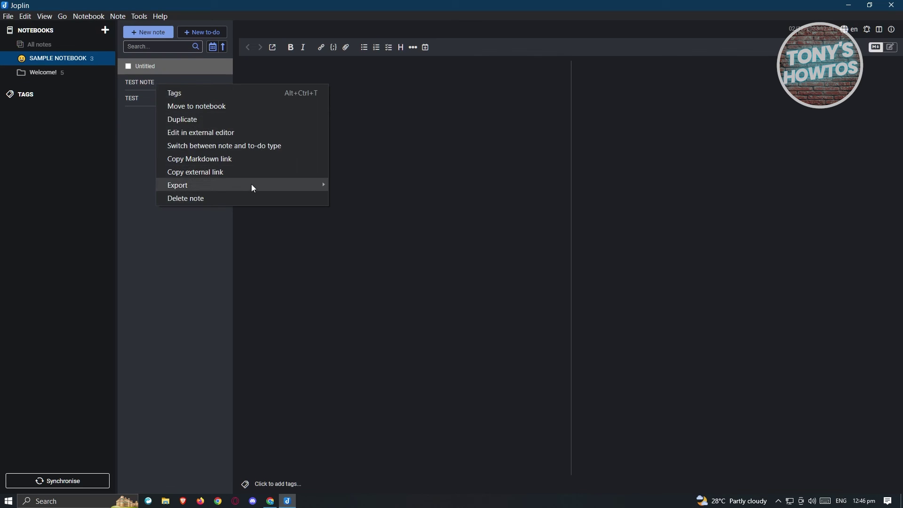
mouse_move(255, 189)
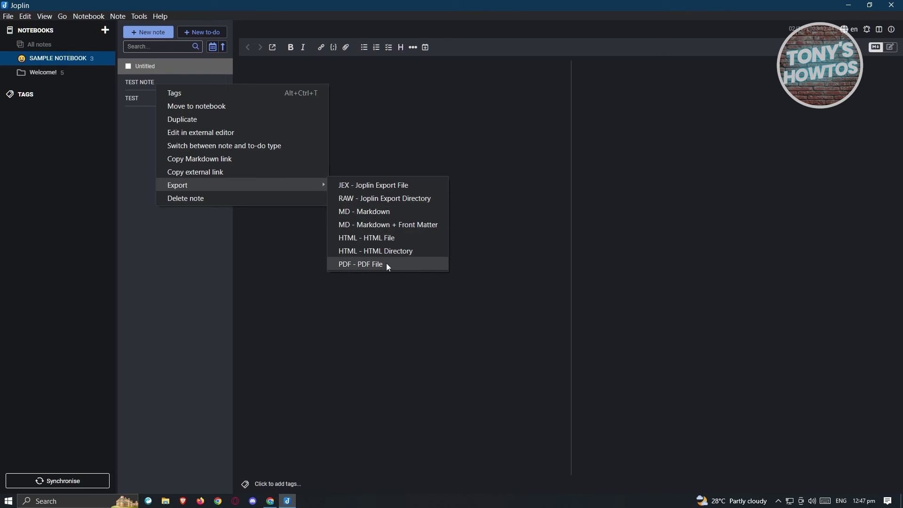
left_click(132, 137)
left_click(10, 17)
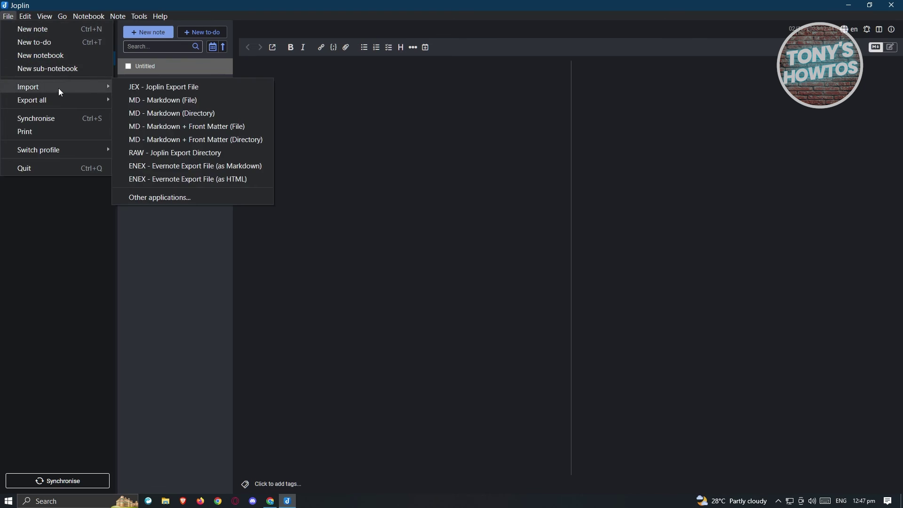
mouse_move(59, 107)
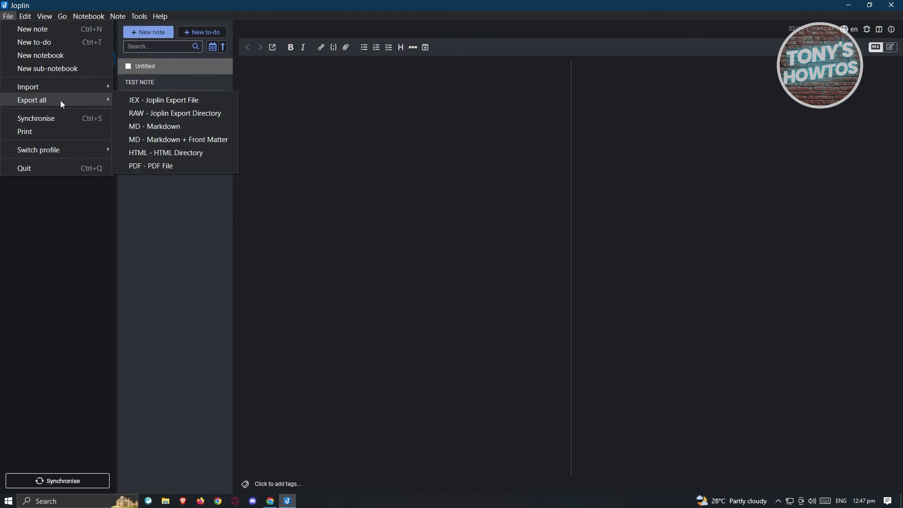